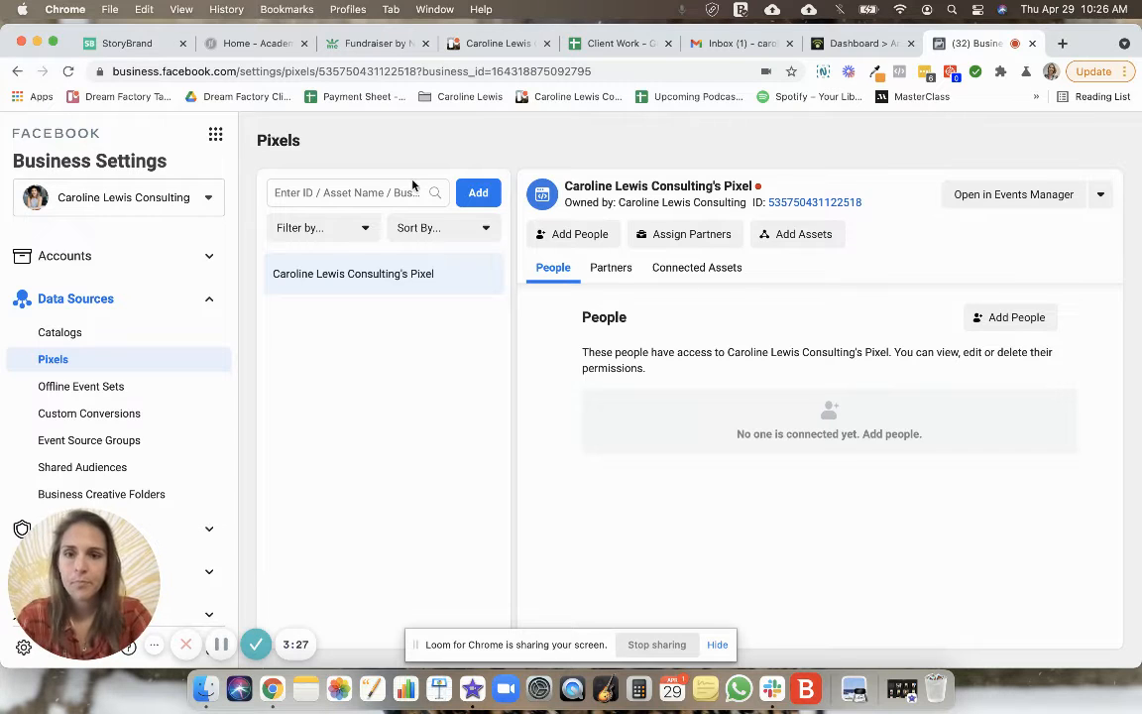
- Review the Custom Conversions, Event Source Groups, Shared Audiences and Business Creative Folders settings under Data Sources
scroll(142, 337, "down", 2)
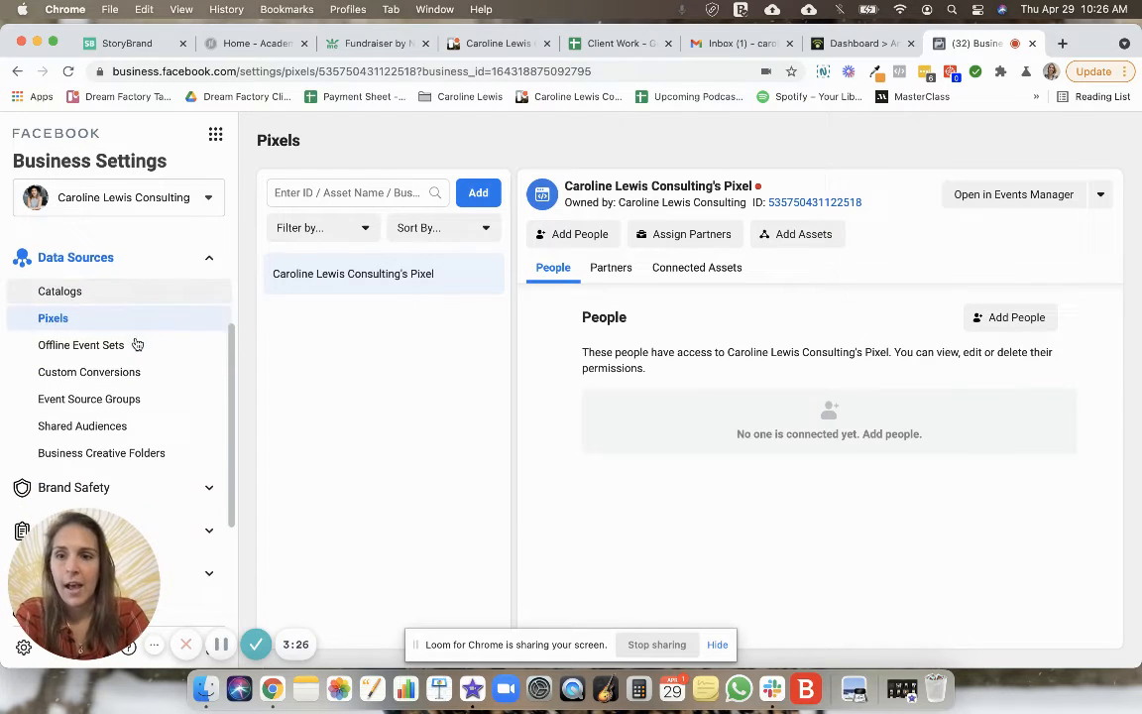
scroll(59, 342, "down", 1)
left_click(72, 359)
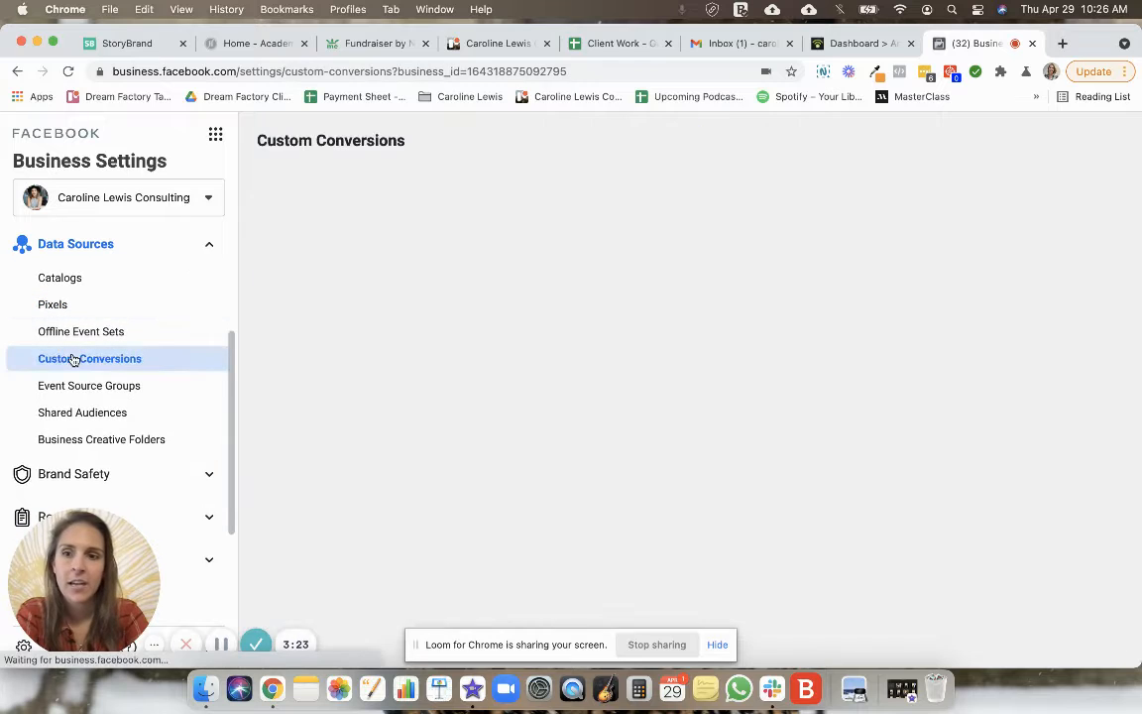
left_click(62, 395)
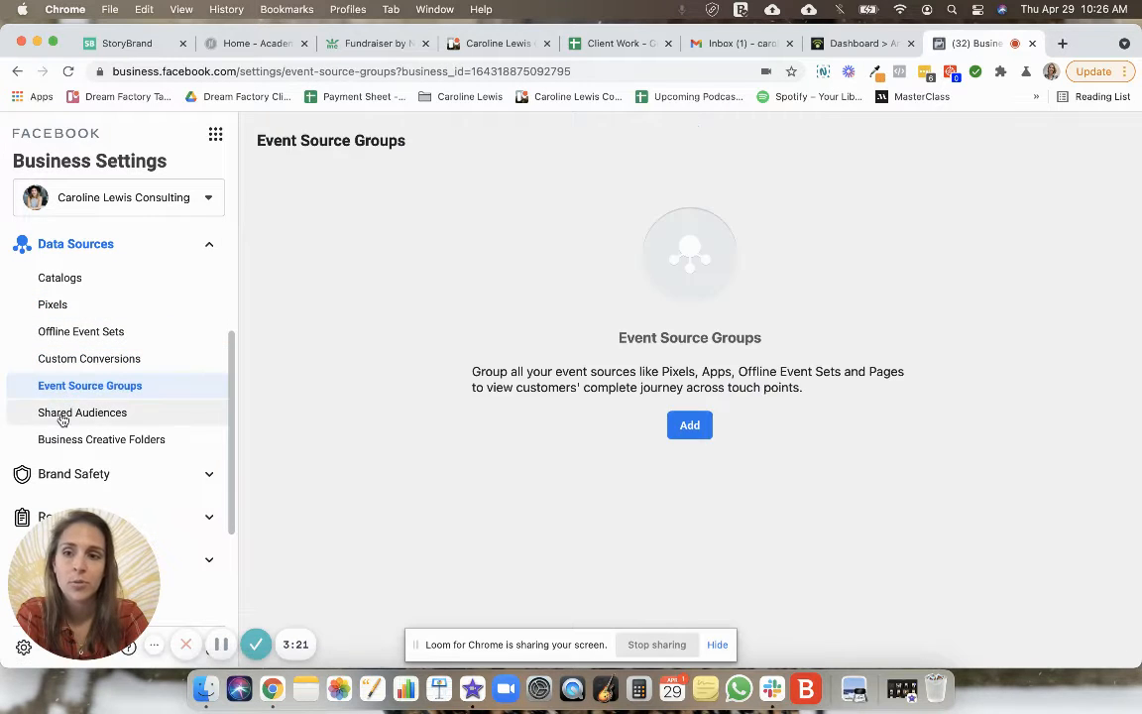
left_click(61, 414)
scroll(61, 421, "down", 1)
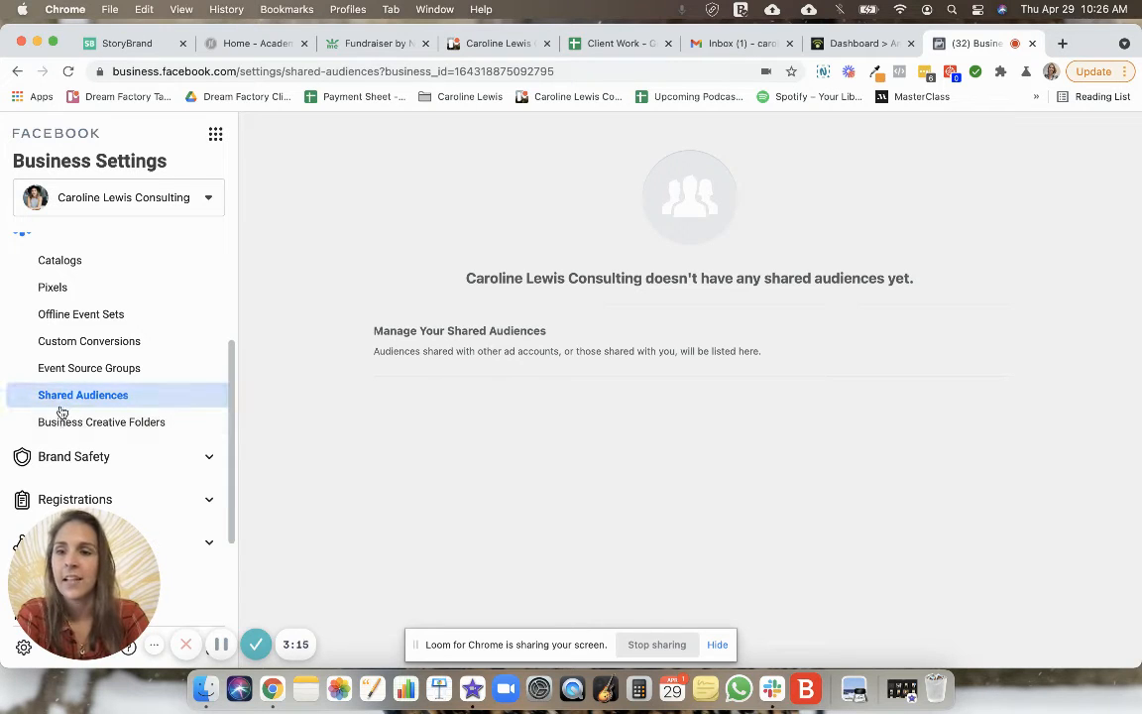
left_click(62, 423)
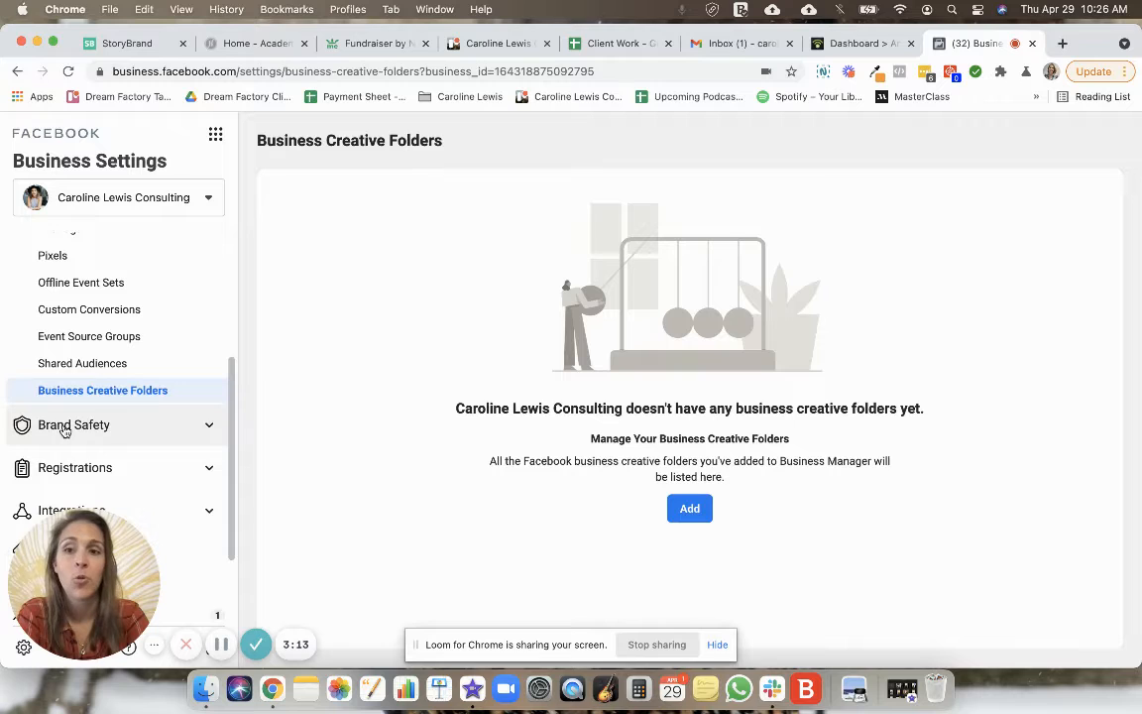
- Collapse the Data Sources section and open the Domains settings under Brand Safety
scroll(77, 392, "up", 3)
left_click(171, 308)
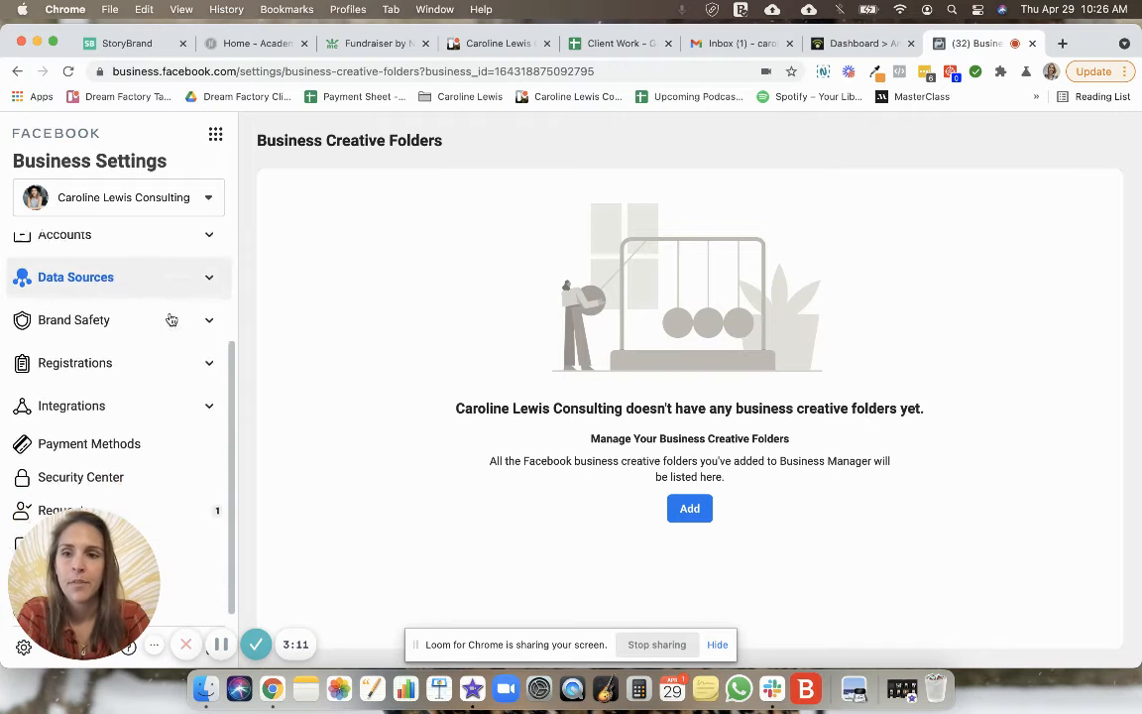
left_click(171, 318)
left_click(88, 342)
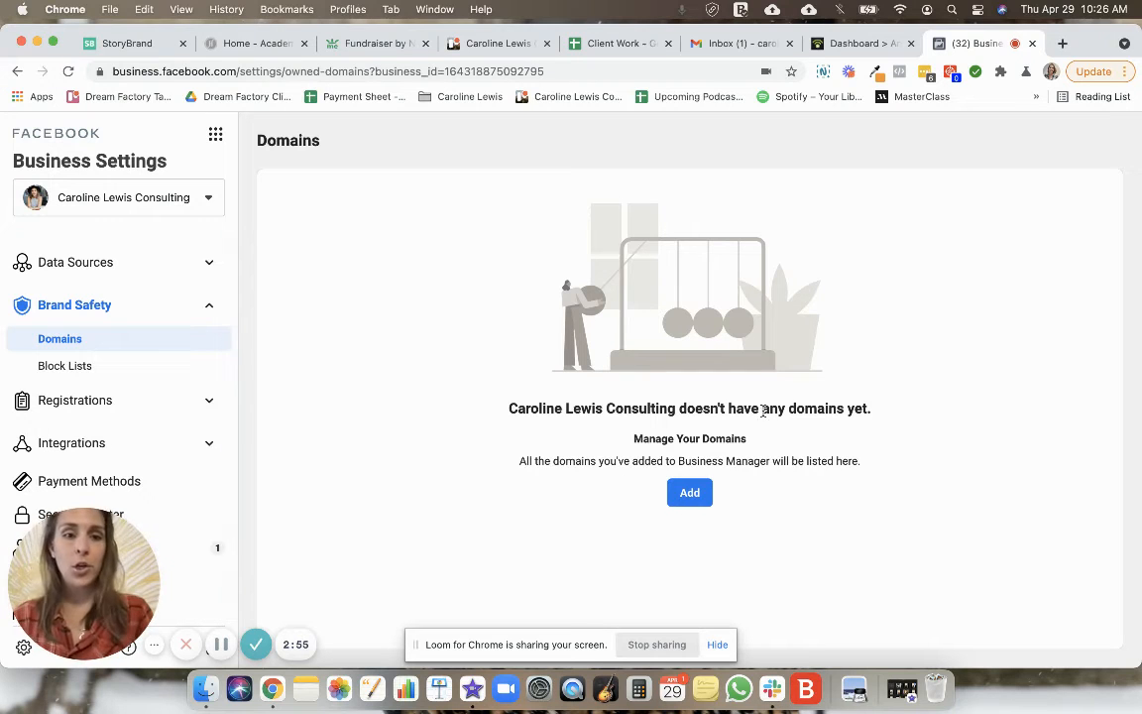
- Start adding a domain and enter carolinelewisconsulting.com as its name
left_click(690, 496)
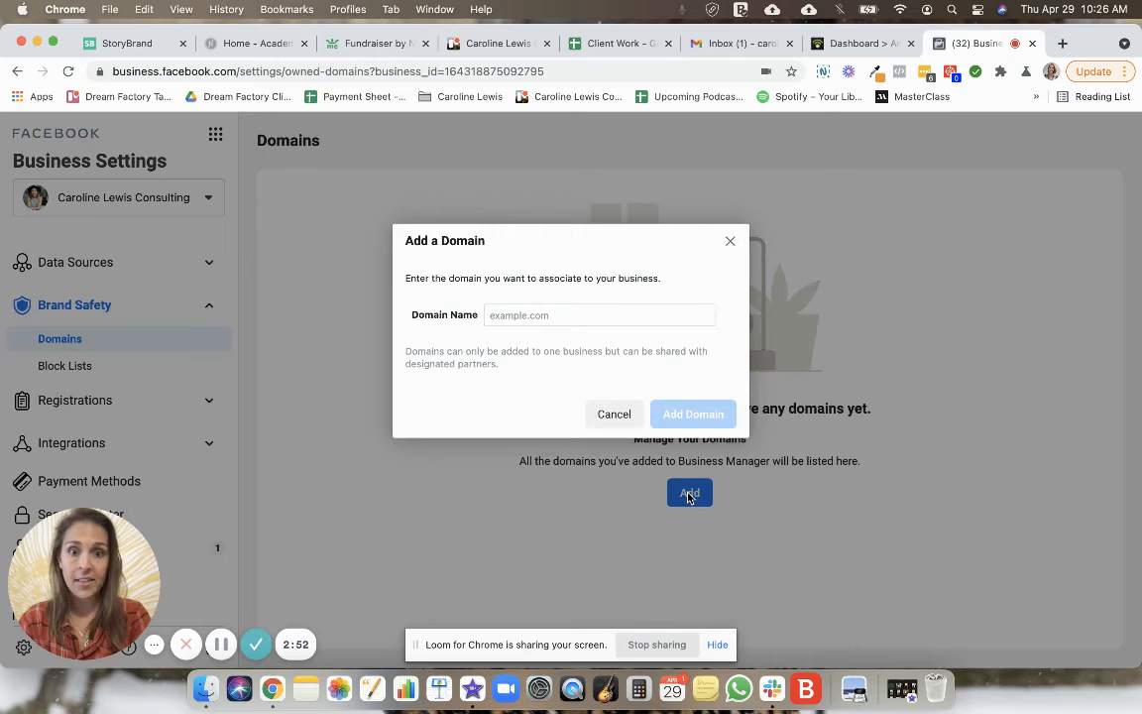
left_click(524, 315)
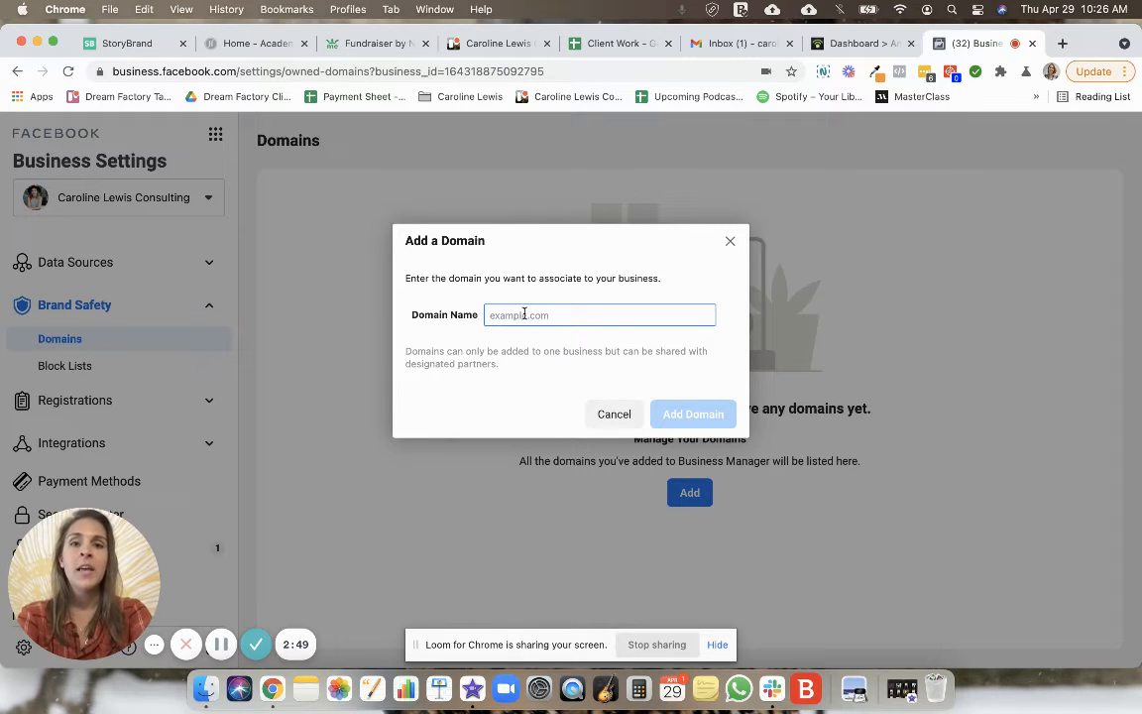
type("caroline")
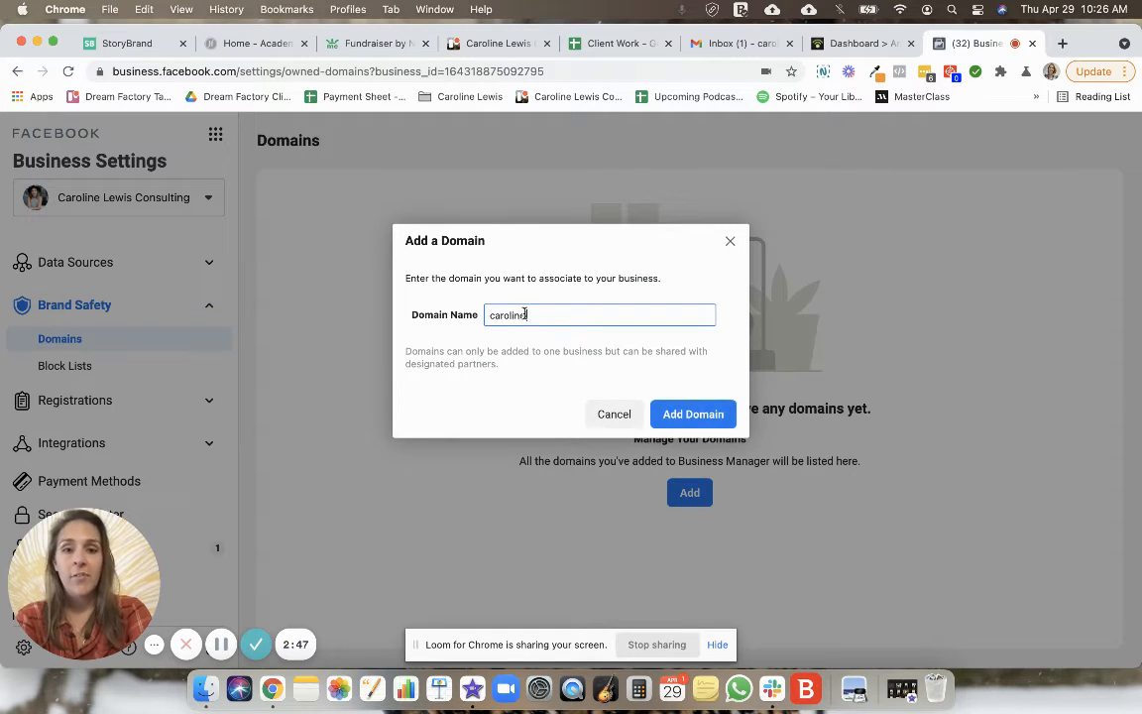
type("lewiscon")
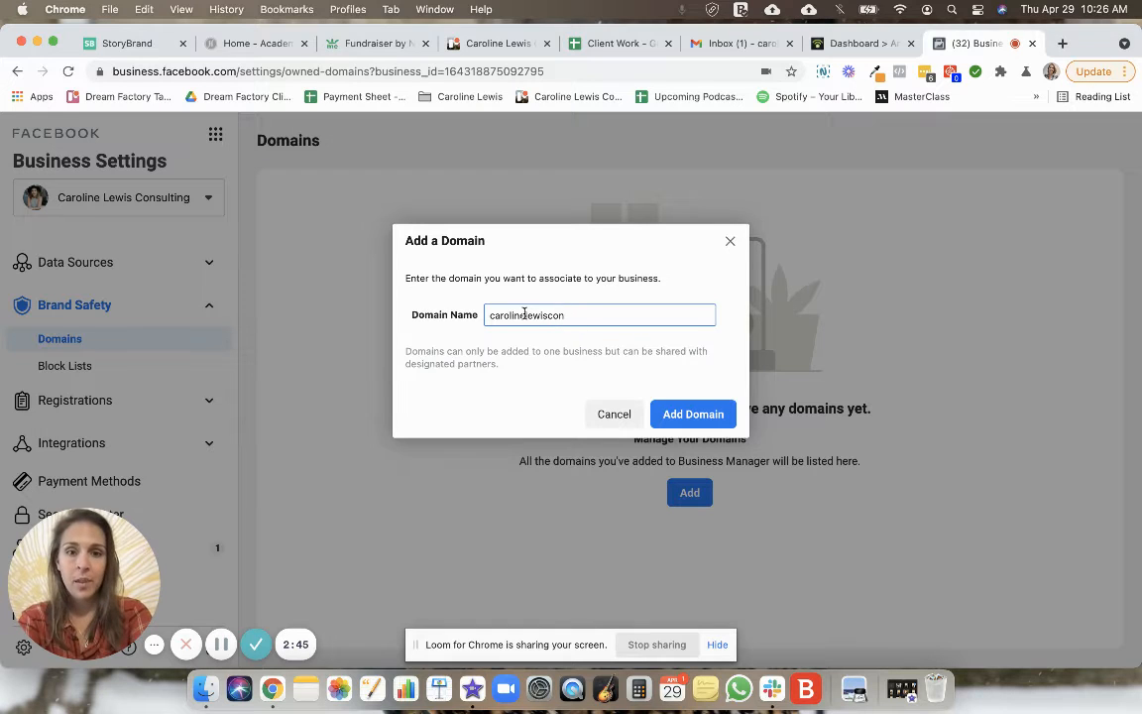
type("sult")
key("BackSpace")
key("BackSpace")
key("BackSpace")
key("BackSpace")
key("BackSpace")
key("BackSpace")
key("BackSpace")
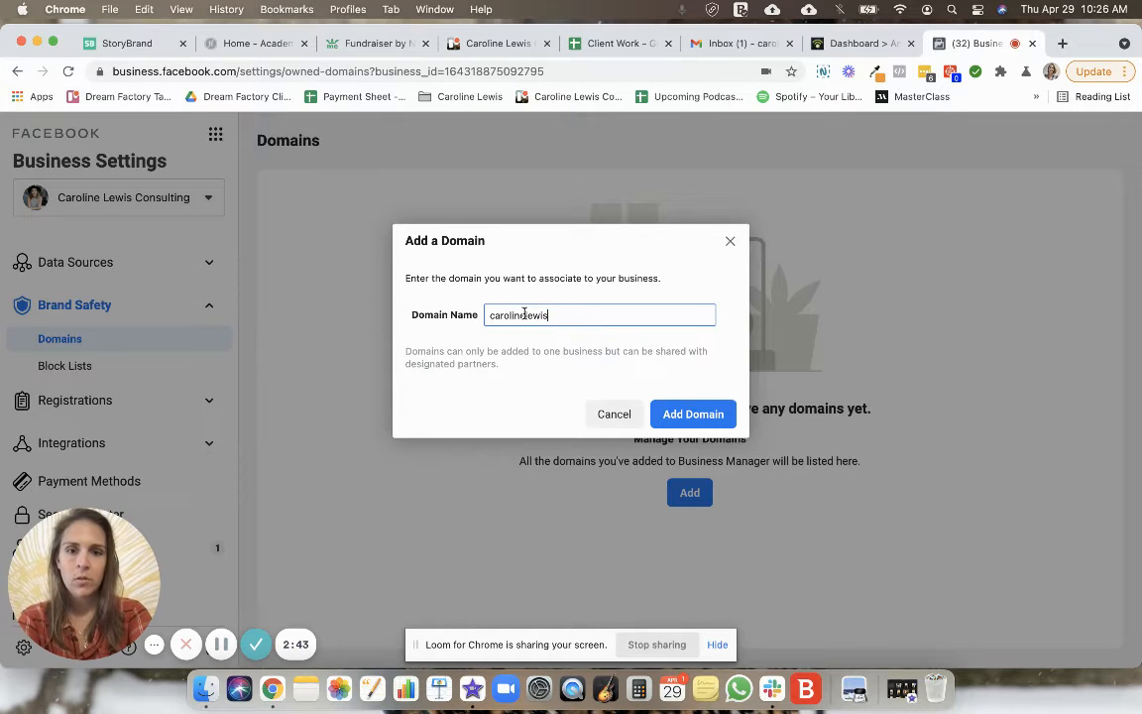
type("consulting.com")
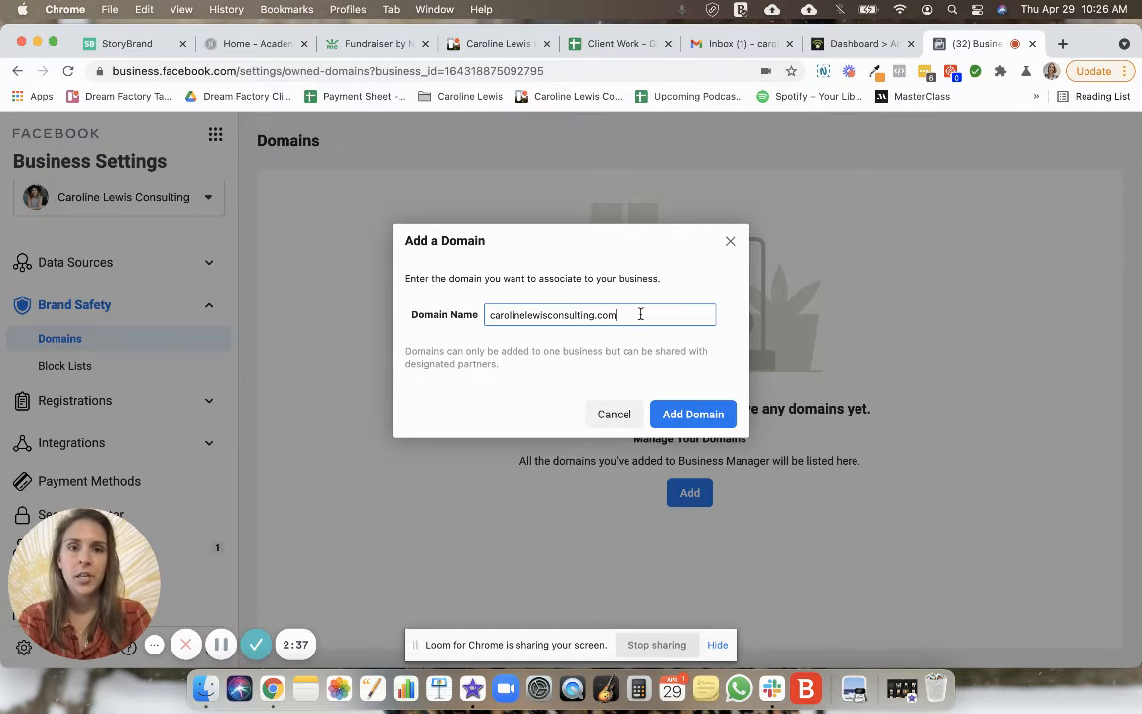
- Replace the domain name with marketingfunnelsvault.com and try to add it to the business
left_click_drag(646, 315, 471, 314)
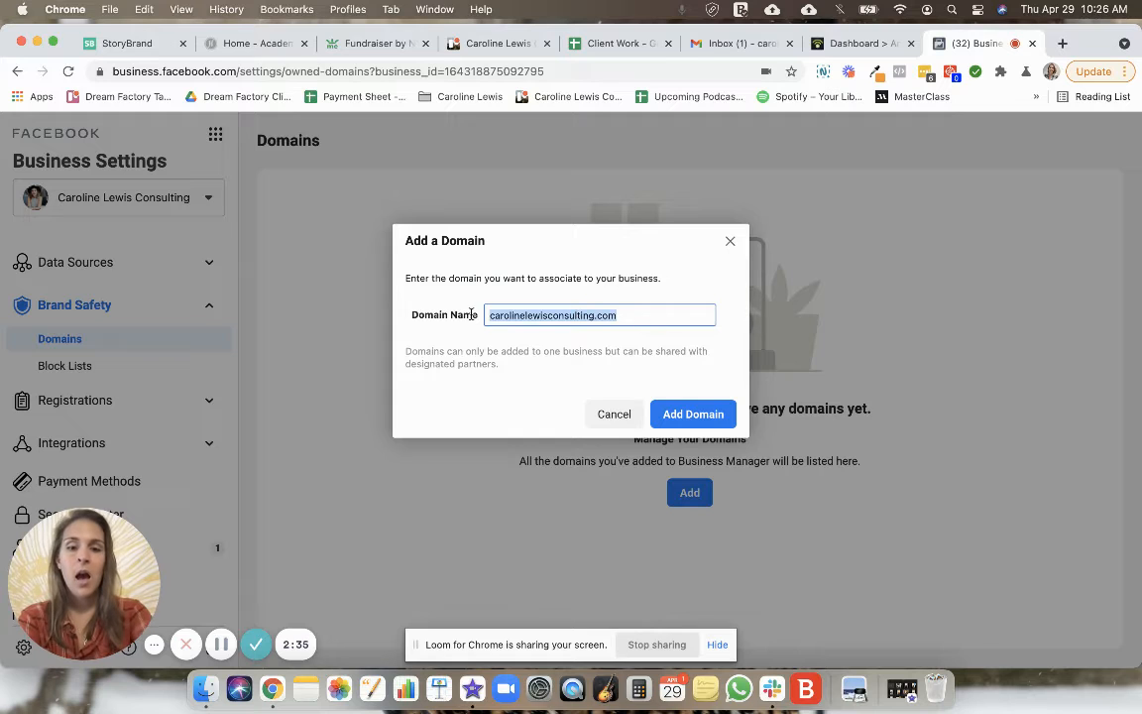
type("marketingfunnelsvau")
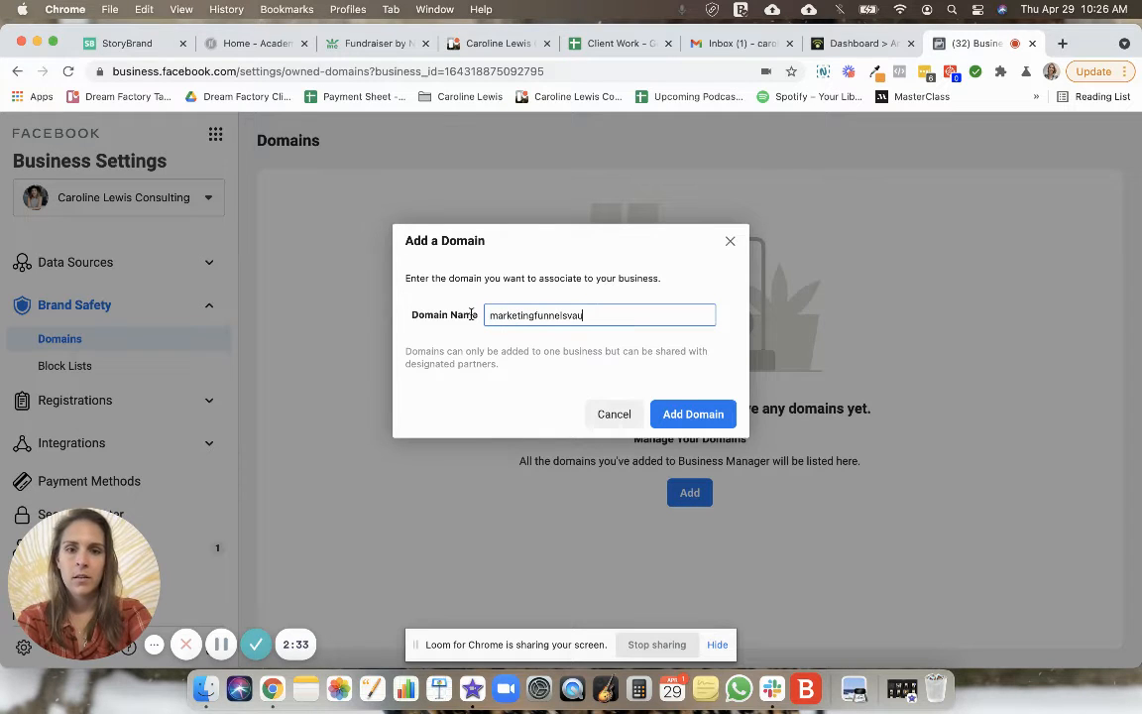
type("lt.com")
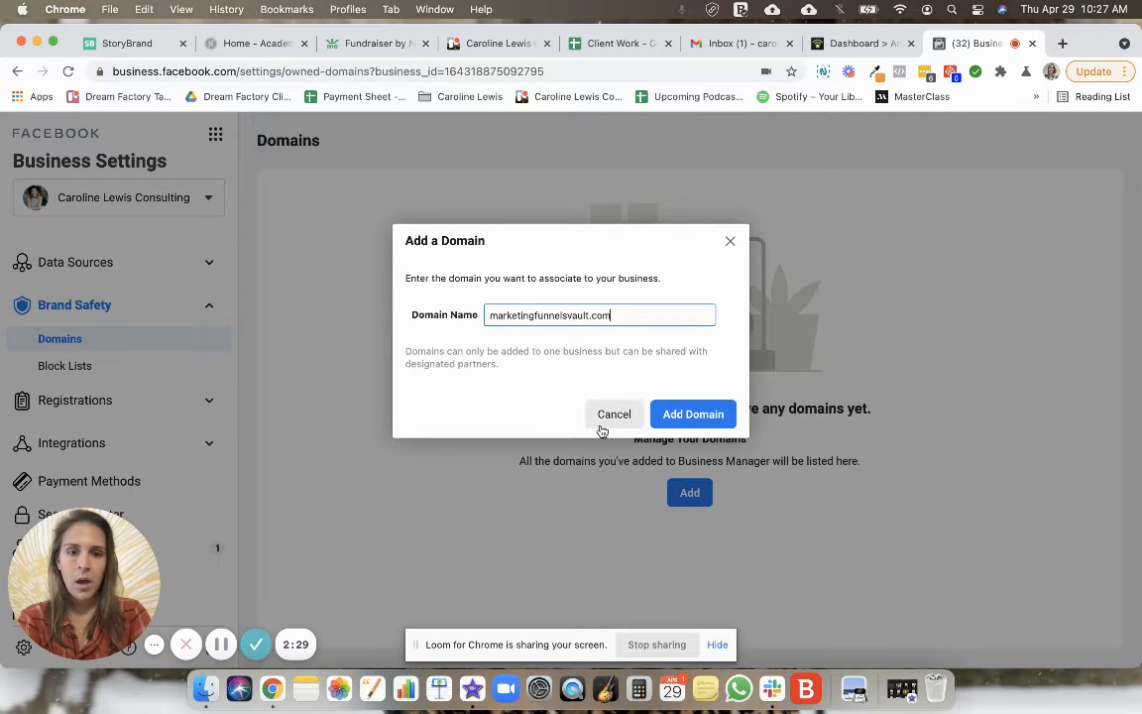
left_click(693, 415)
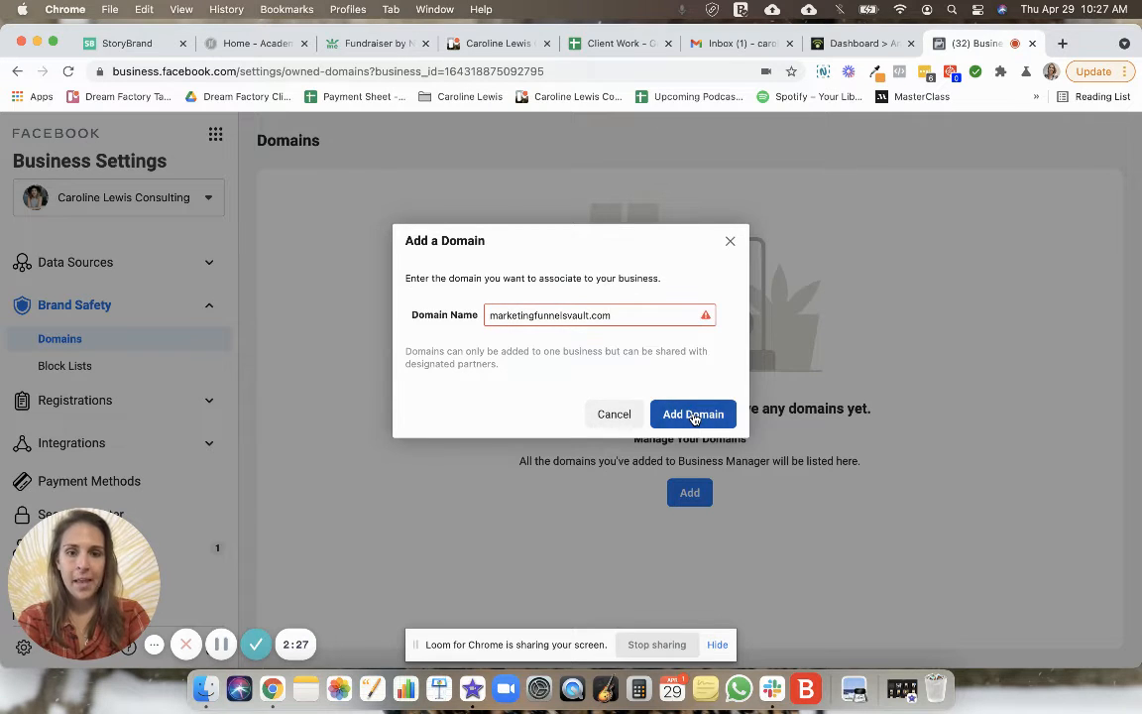
mouse_move(637, 313)
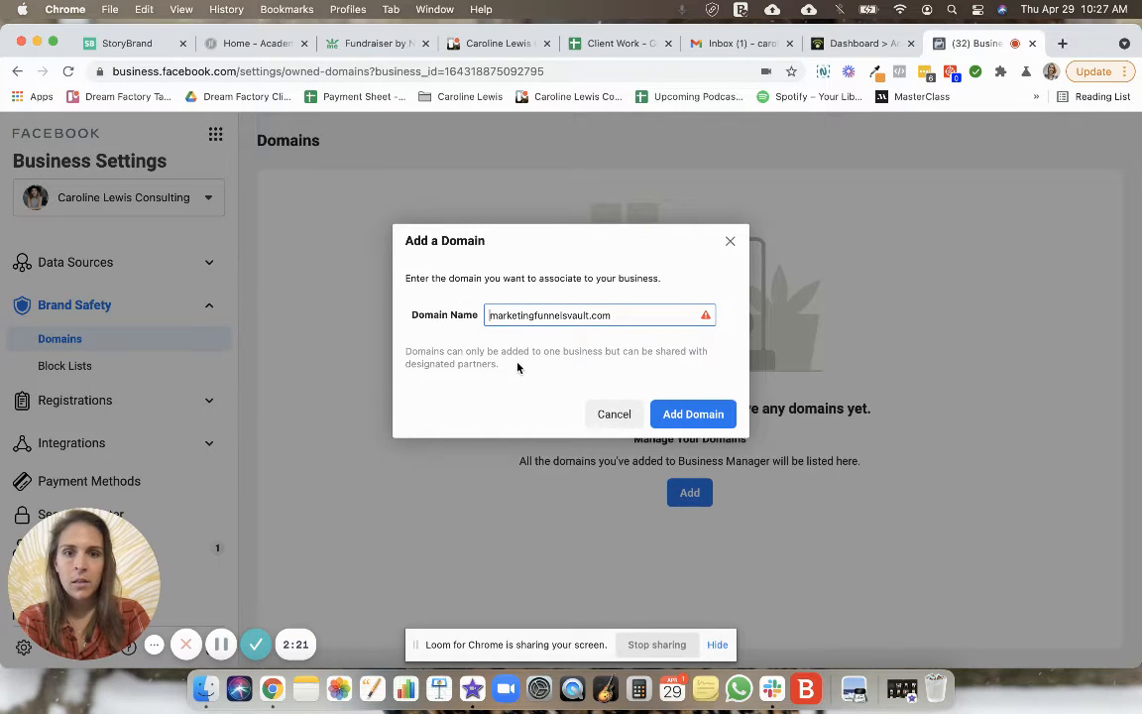
type("www.")
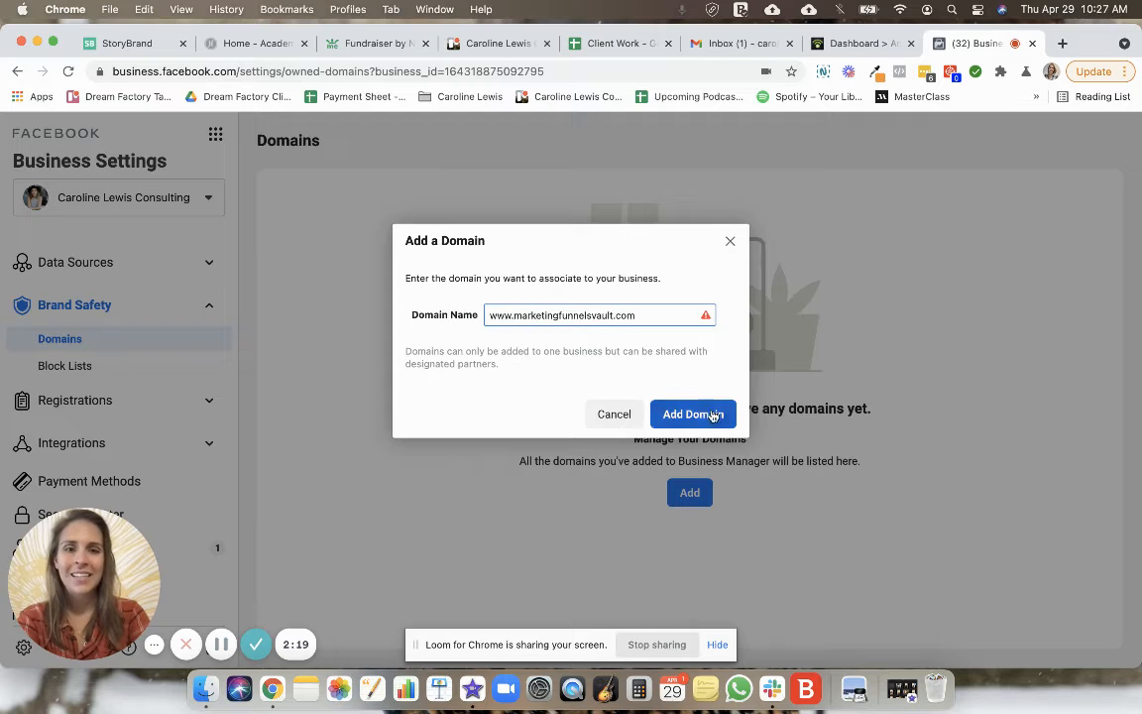
left_click_drag(662, 317, 451, 316)
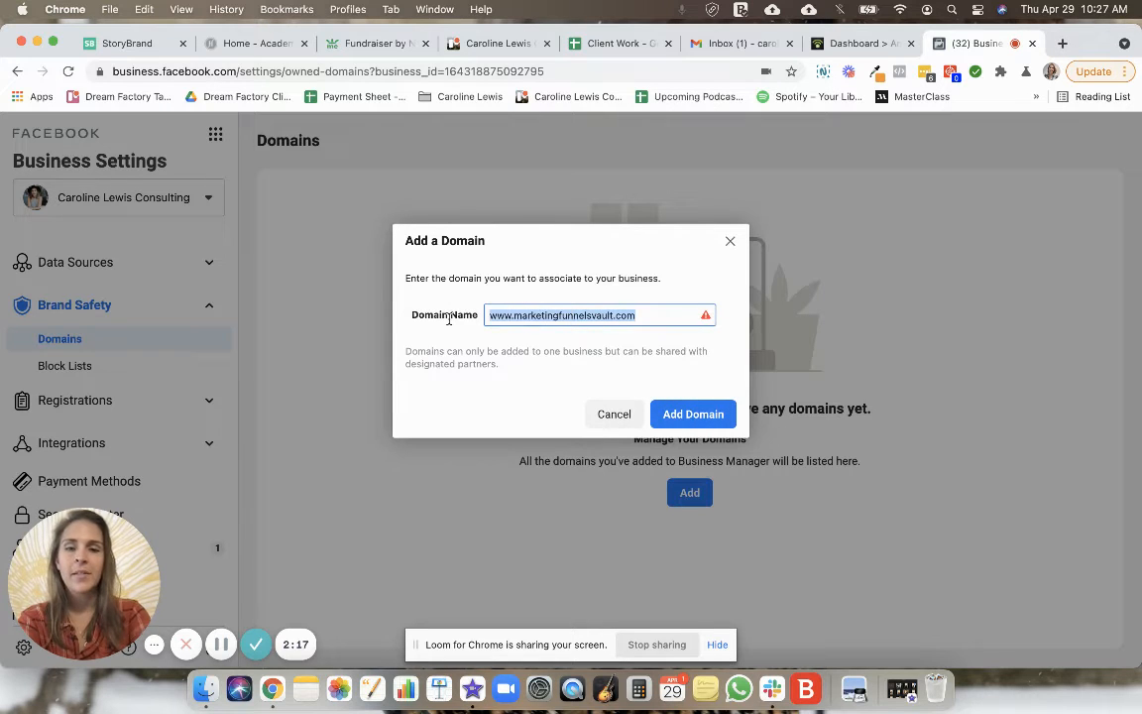
type("www")
type(".caroli")
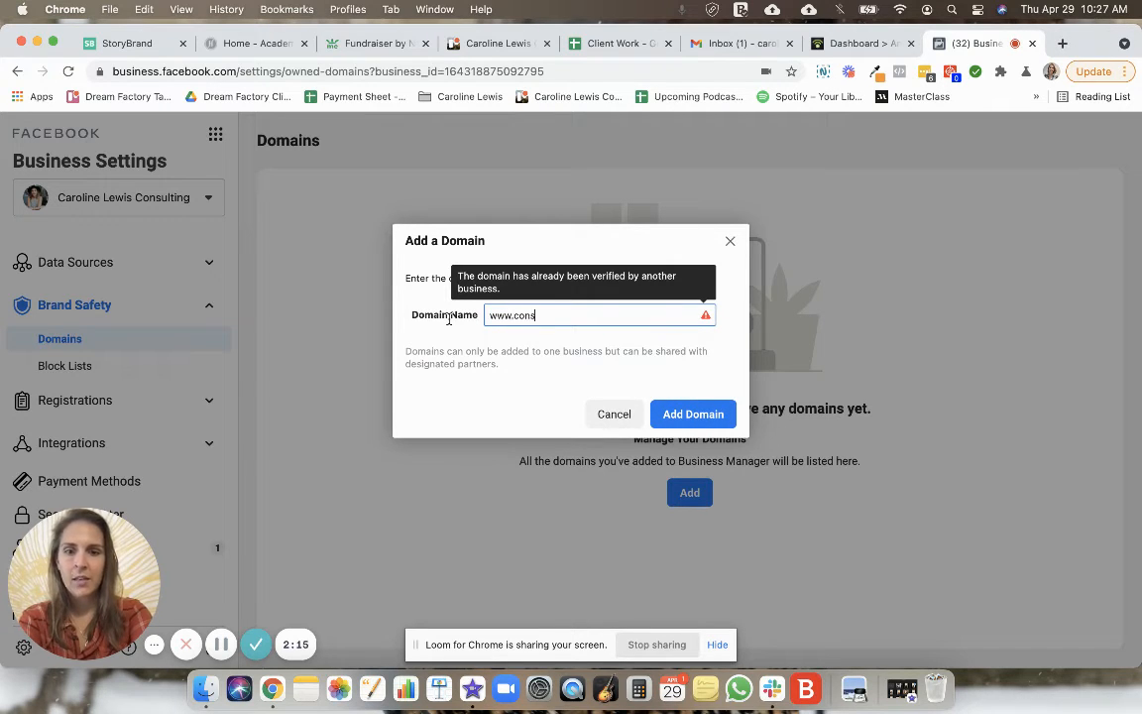
key("BackSpace")
key("BackSpace")
key("BackSpace")
key("BackSpace")
key("BackSpace")
key("BackSpace")
key("BackSpace")
key("BackSpace")
key("BackSpace")
key("BackSpace")
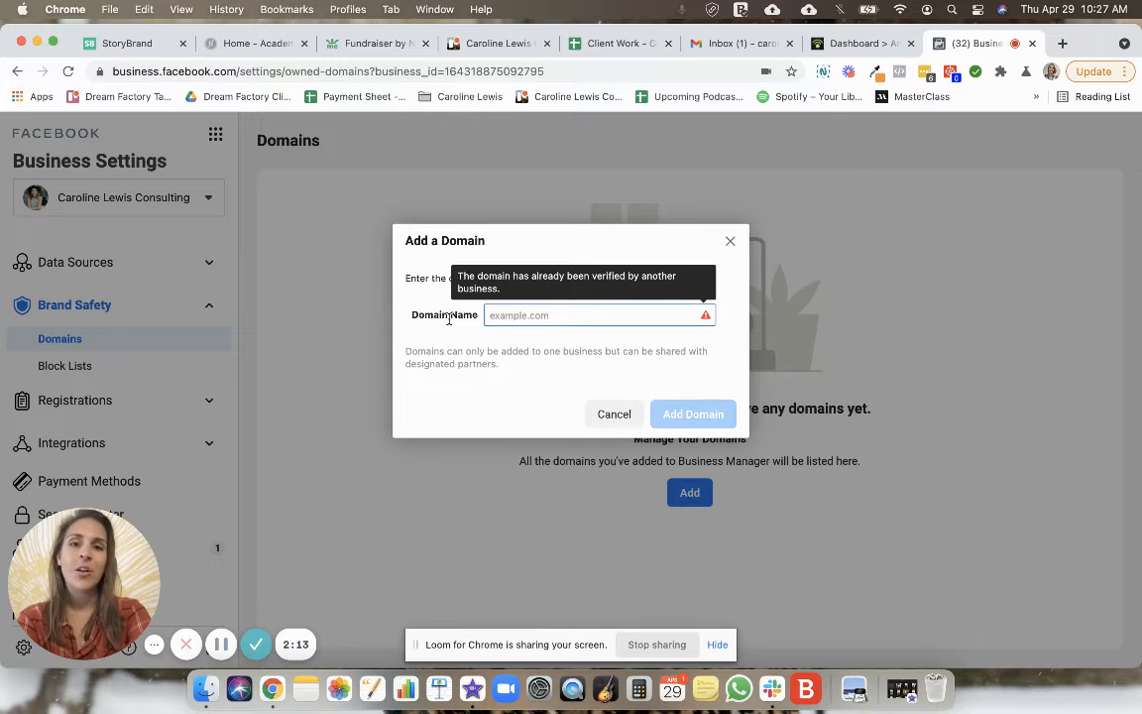
- Try to add carolinelewisconsulting.com as the business's domain and cancel adding a domain
type("carolinelewisconsulting.com")
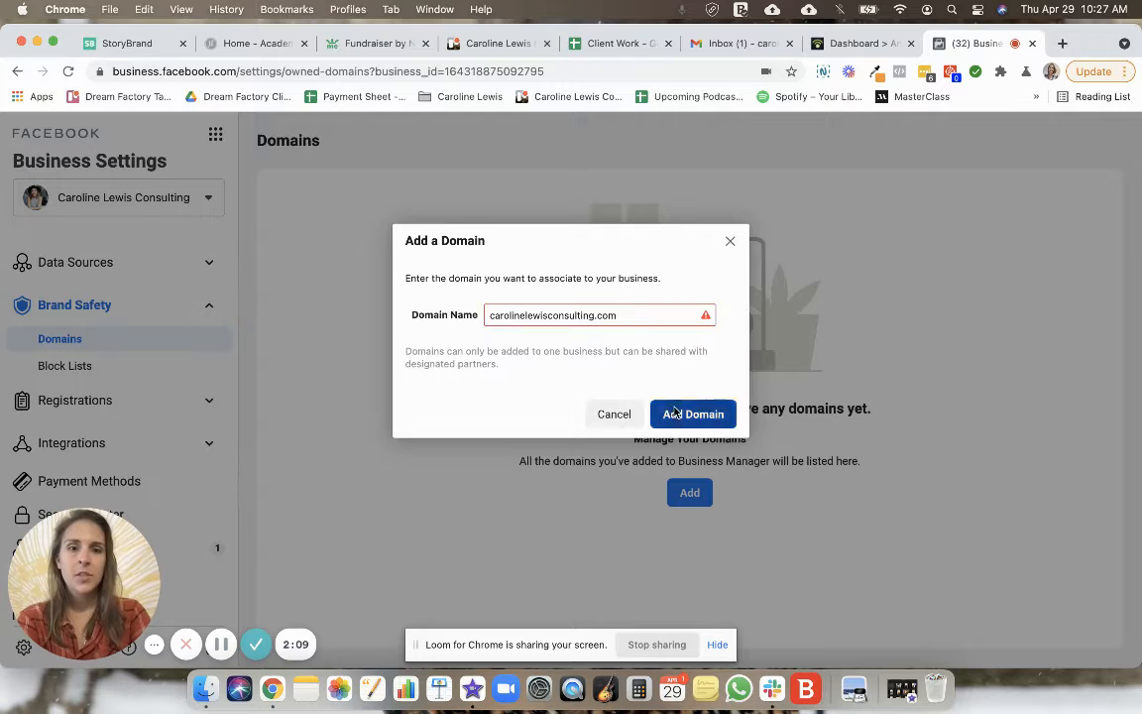
mouse_move(644, 313)
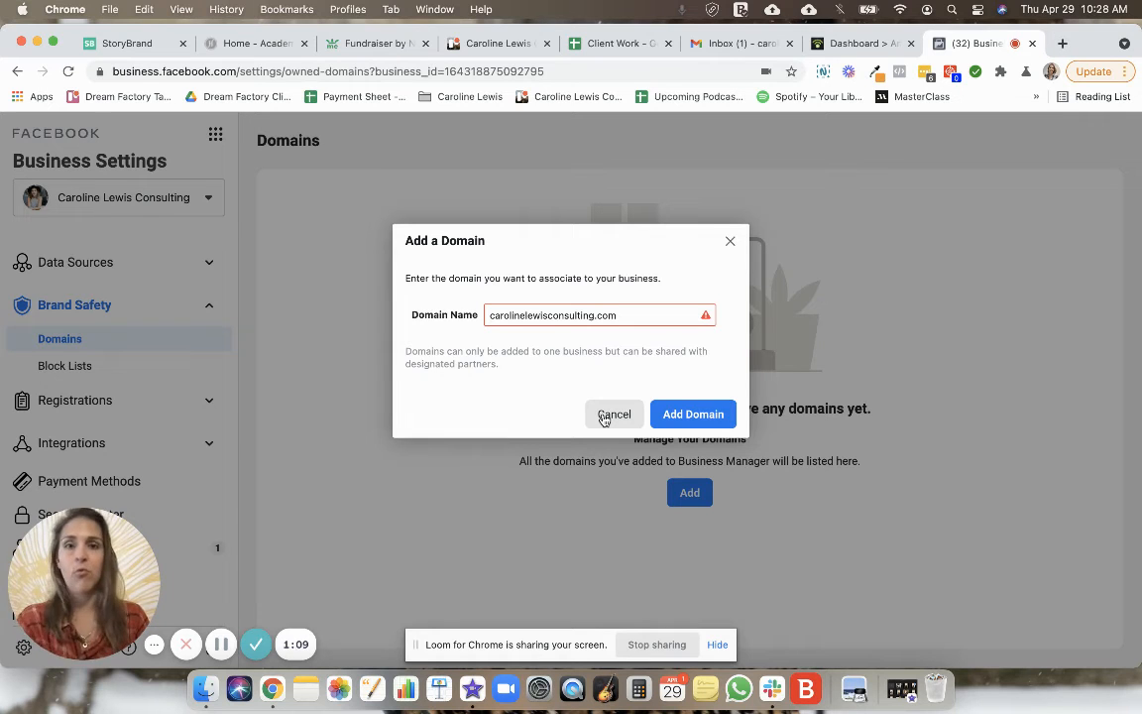
left_click(604, 417)
- Review the Block Lists, News Pages and Leads Access settings under Brand Safety, Registrations and Integrations
scroll(219, 401, "down", 1)
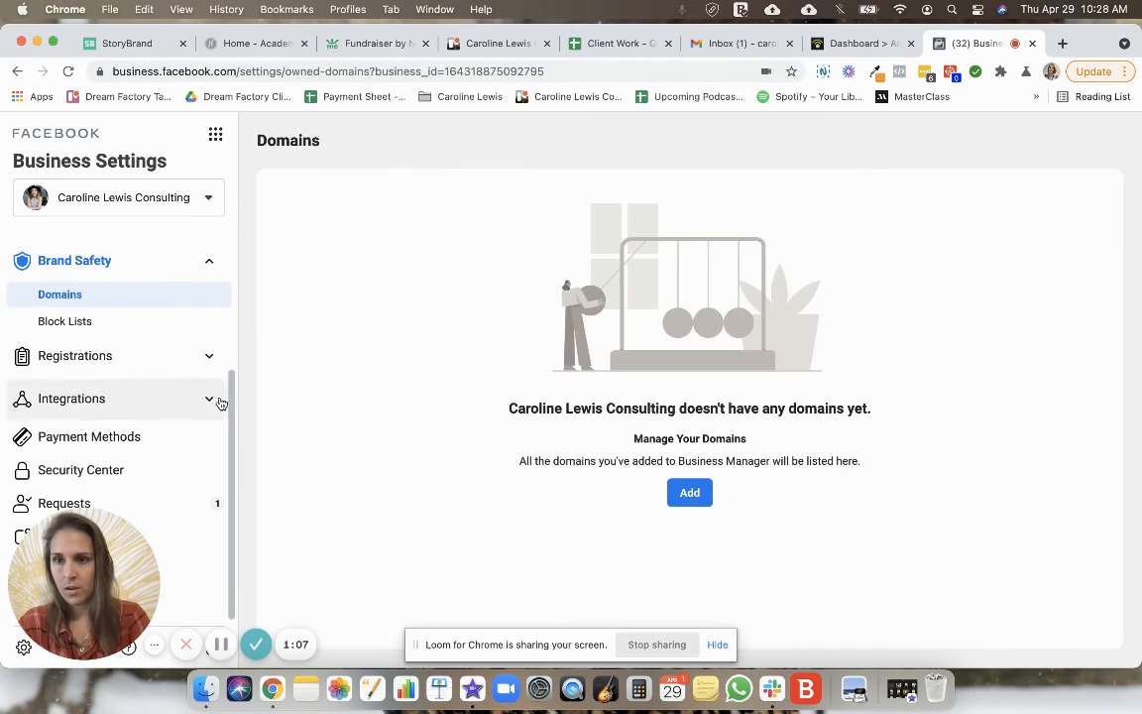
left_click(59, 326)
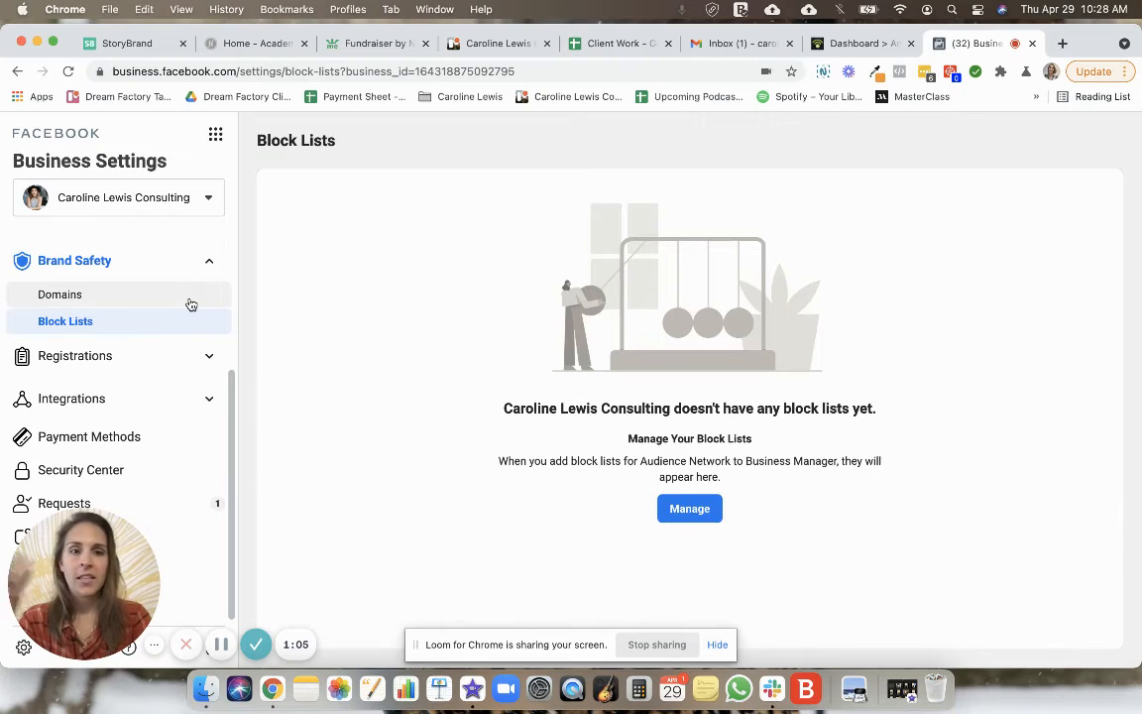
left_click(211, 262)
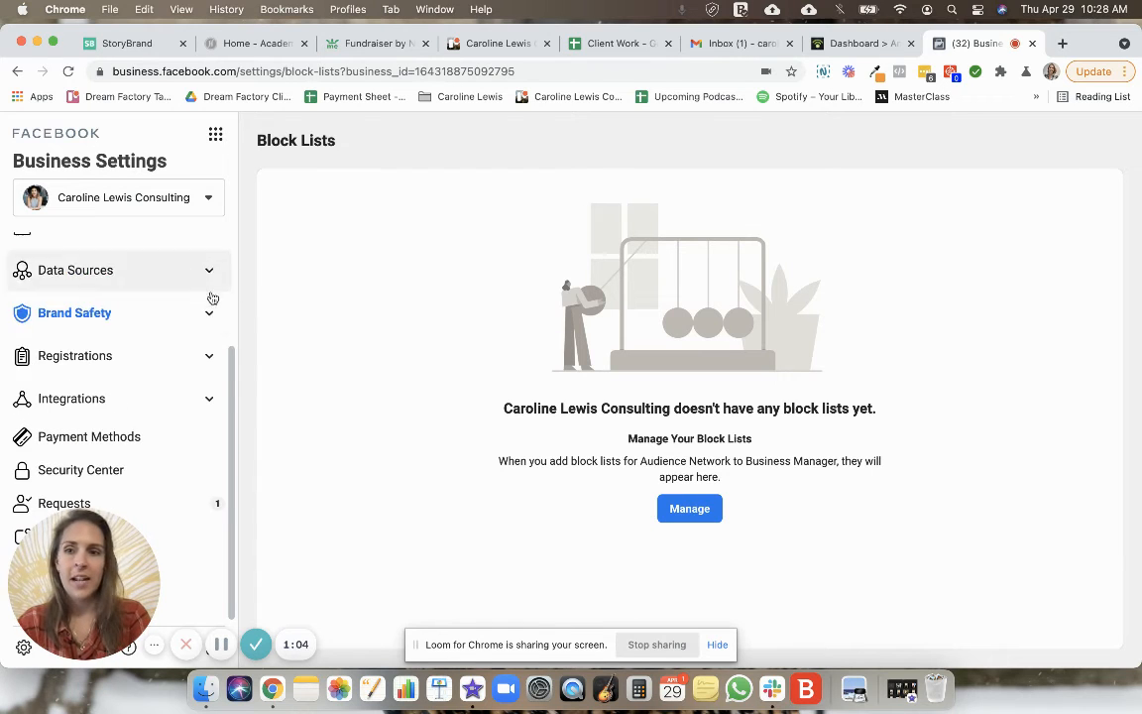
left_click(205, 356)
left_click(82, 367)
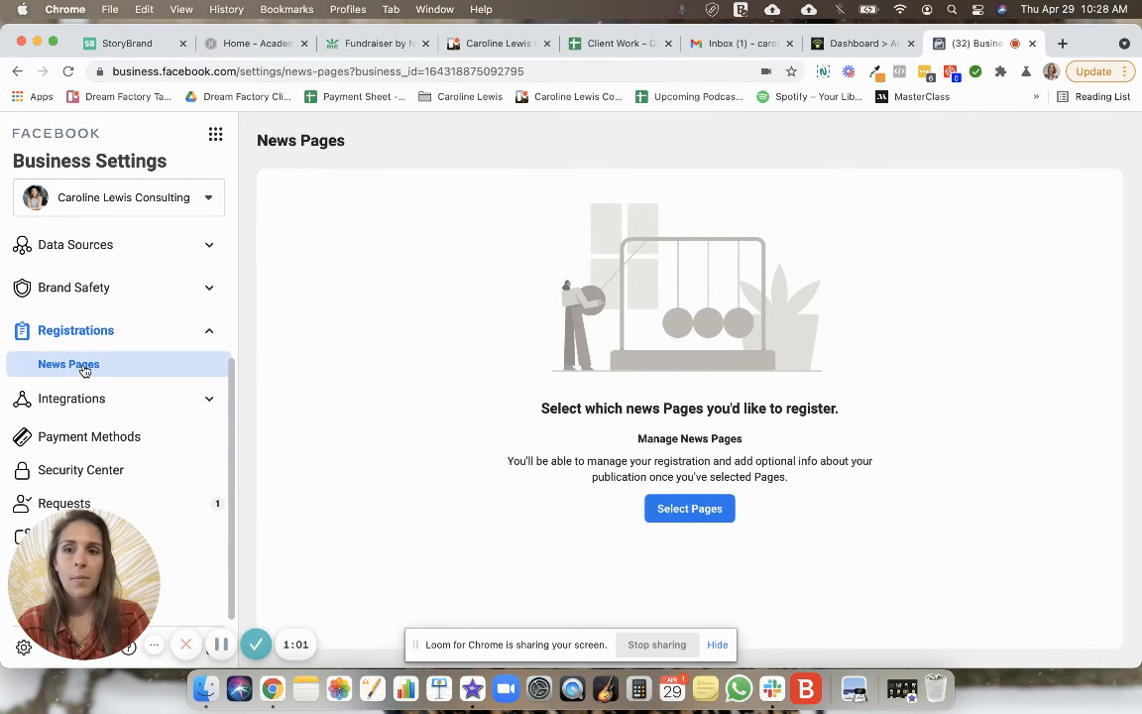
left_click(211, 331)
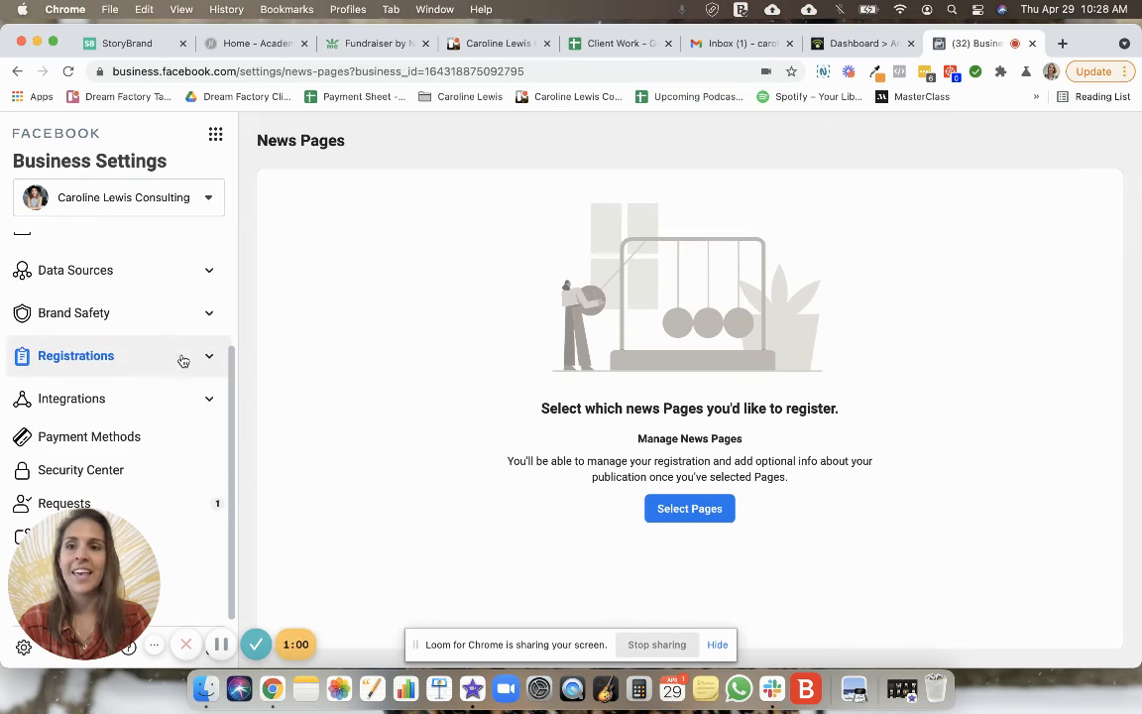
left_click(206, 400)
left_click(107, 417)
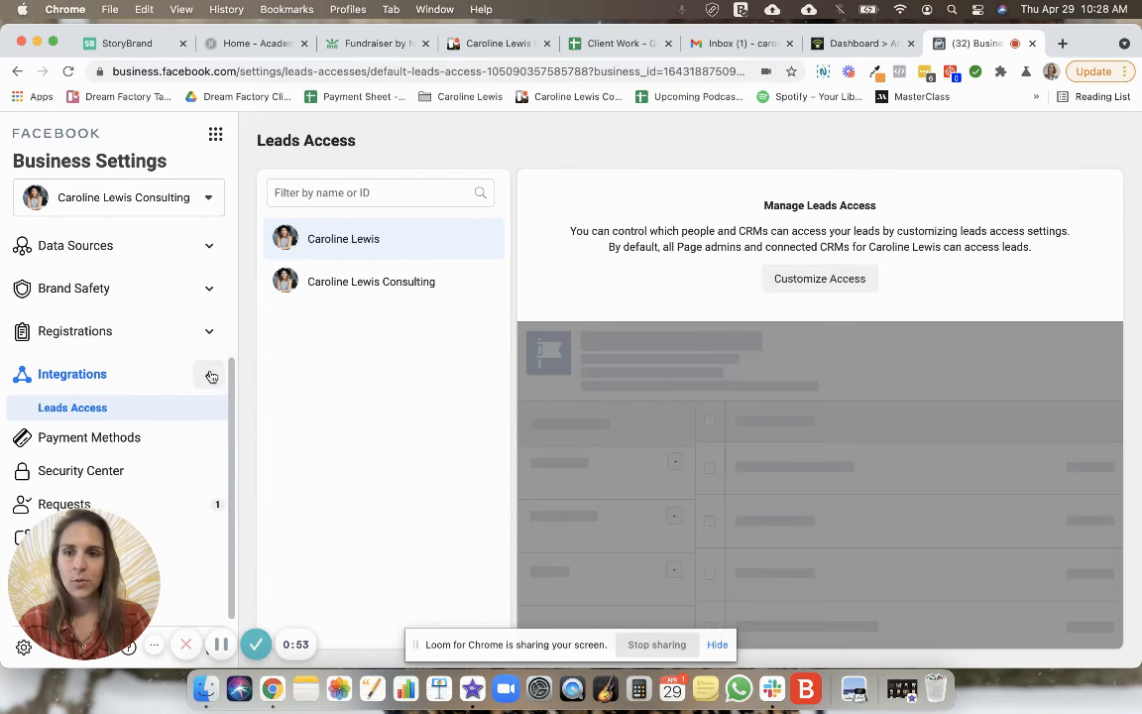
- View the form for adding a payment method to the business and close it without adding one
left_click(119, 437)
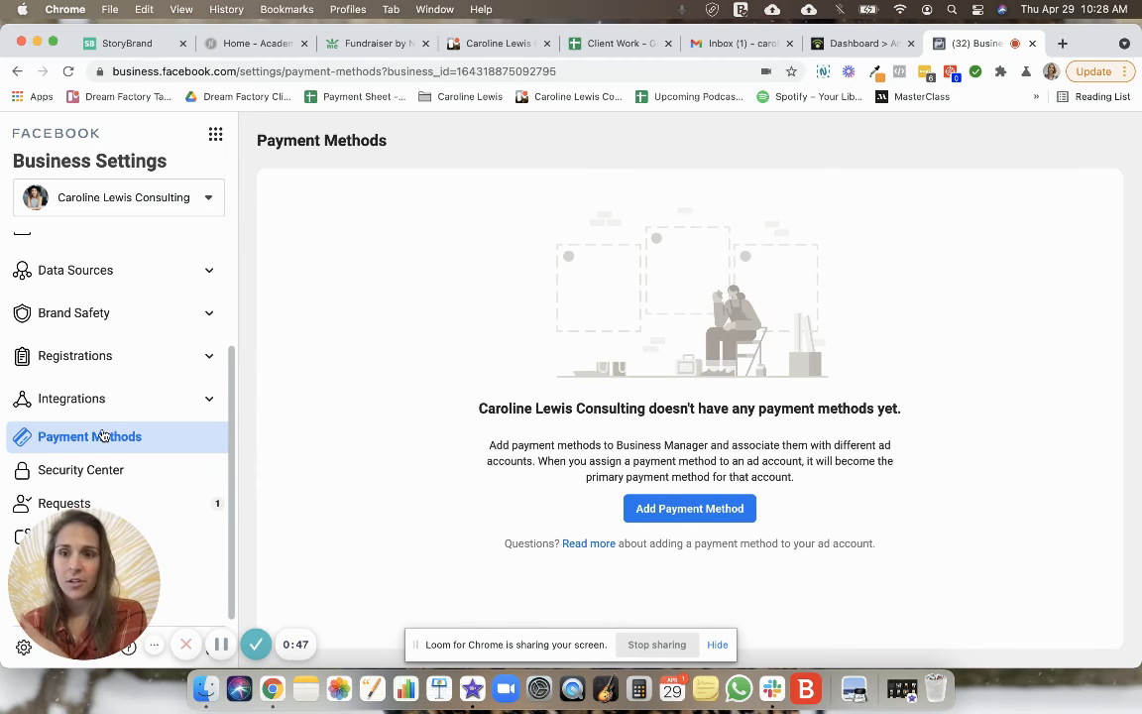
left_click(669, 507)
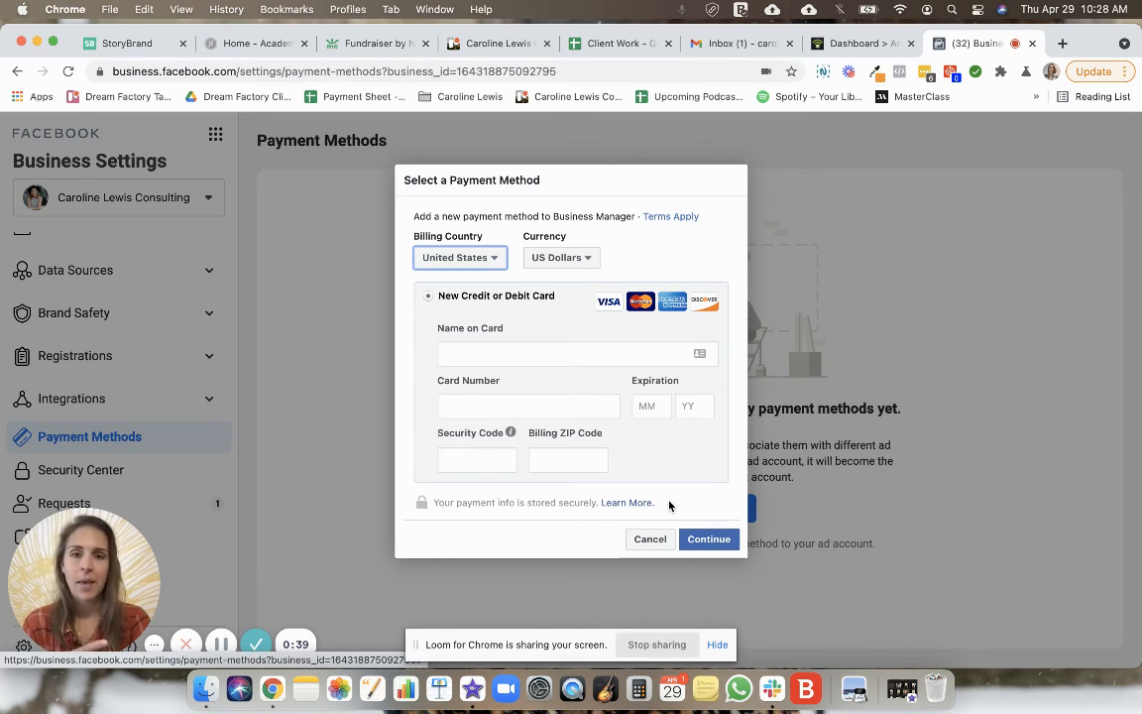
left_click(574, 235)
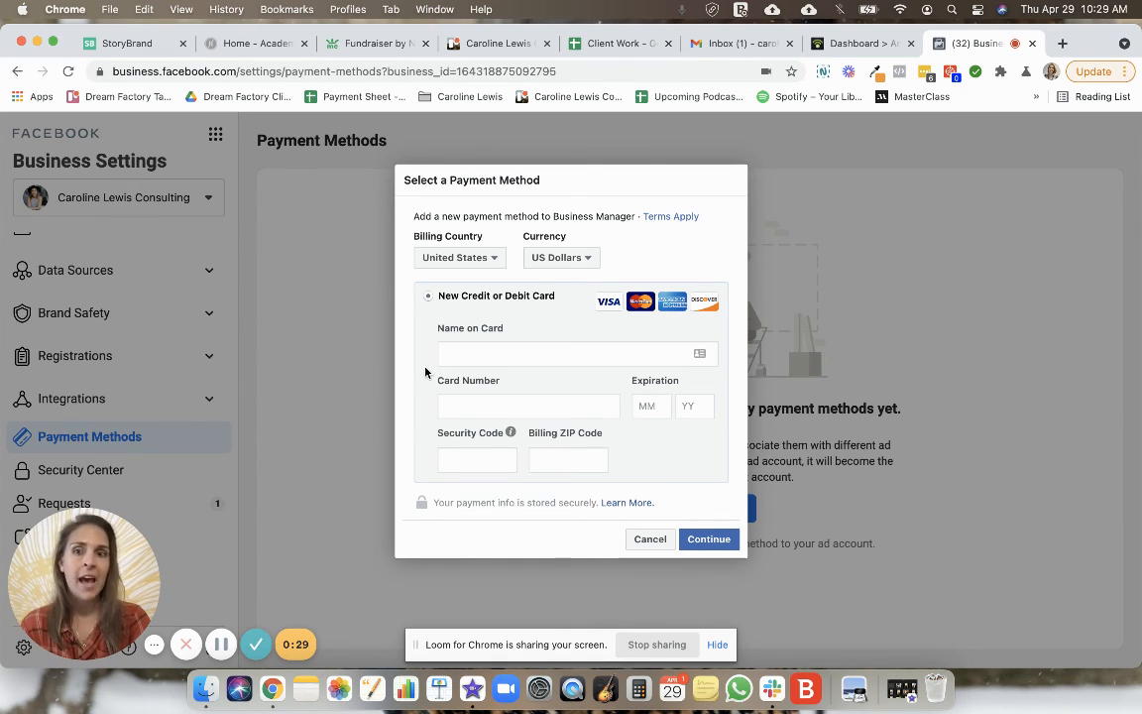
left_click(644, 540)
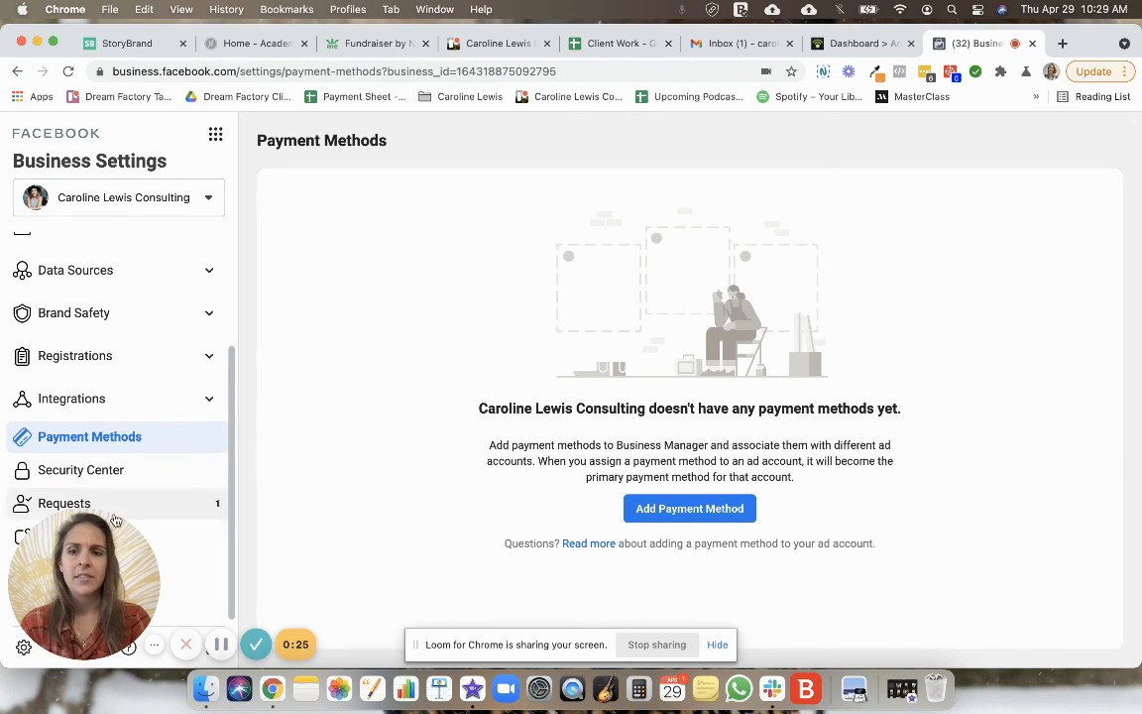
- Open the Security Center to view the two-factor authentication and business verification settings
mouse_move(107, 548)
left_click(117, 472)
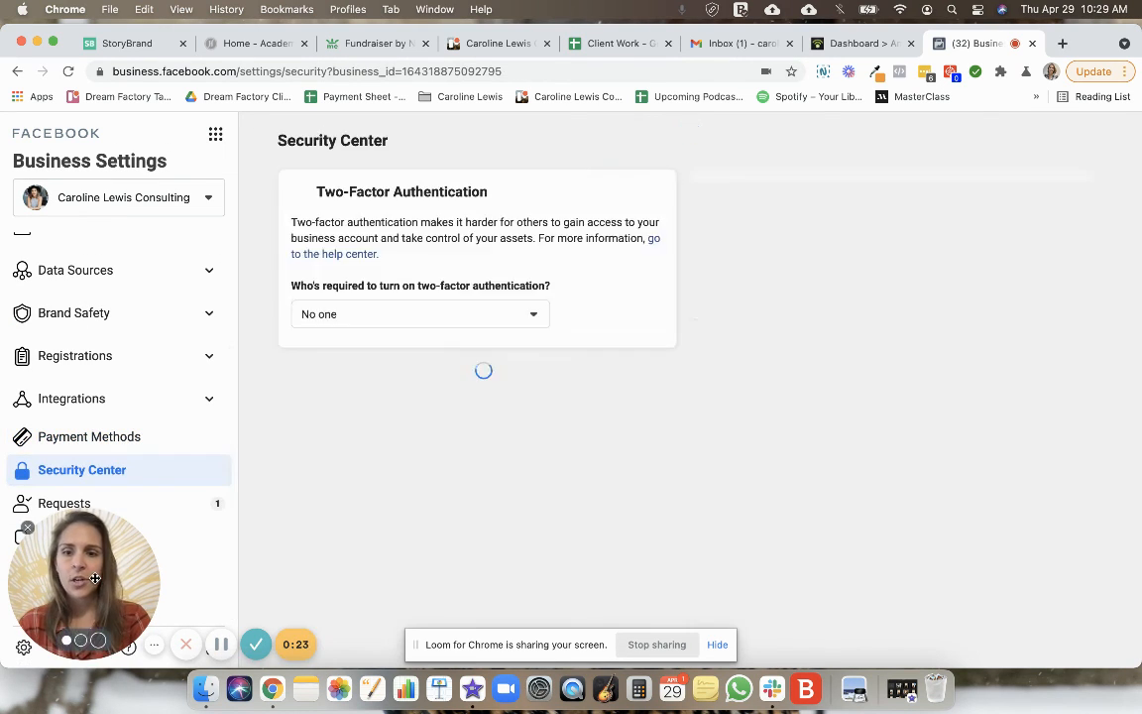
left_click_drag(99, 555, 101, 194)
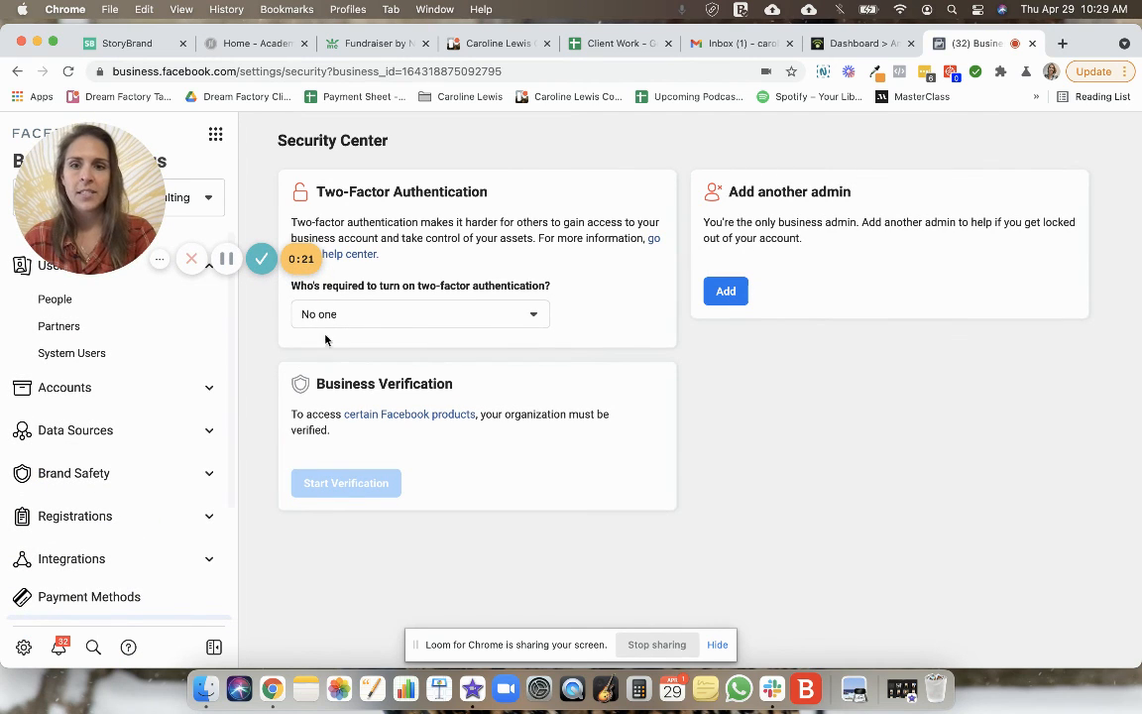